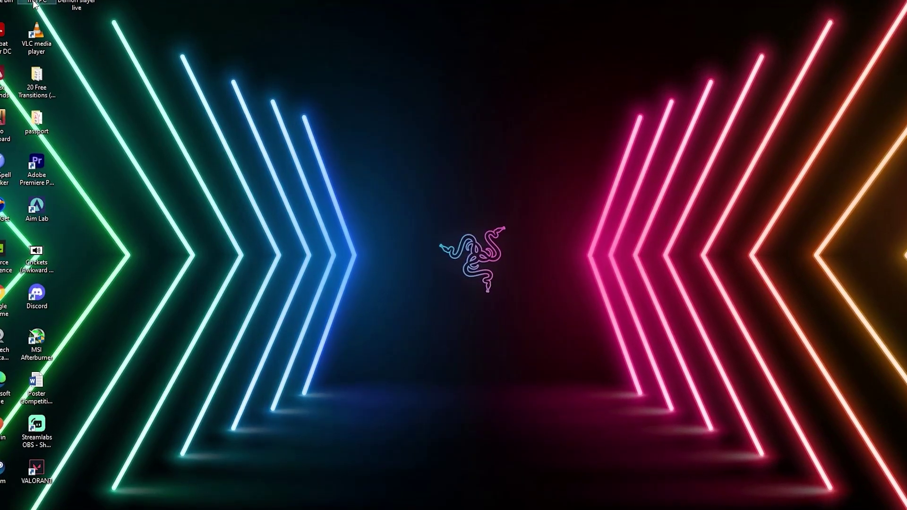
Browse from This PC into Game (G:) and down to VALORANT's ShooterGame\Content\Movies\Menu folder.
double_click(35, 4)
double_click(532, 176)
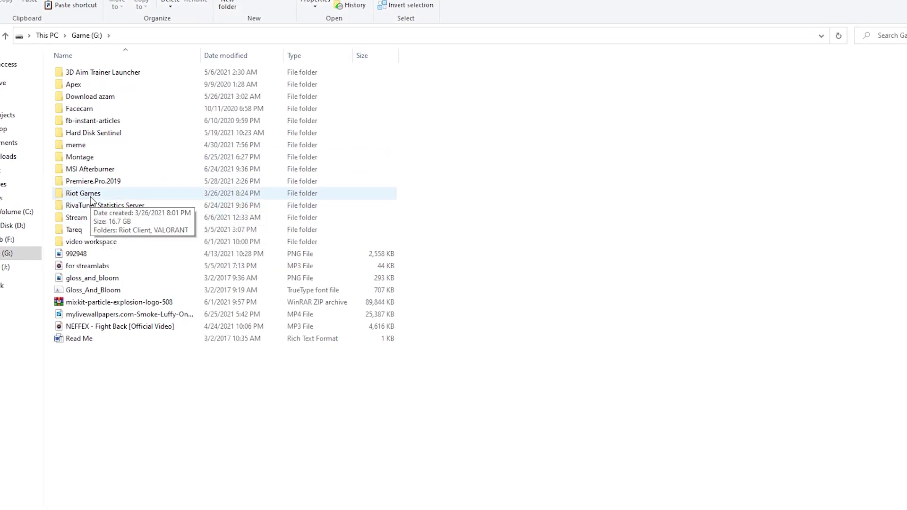
double_click(90, 197)
double_click(102, 86)
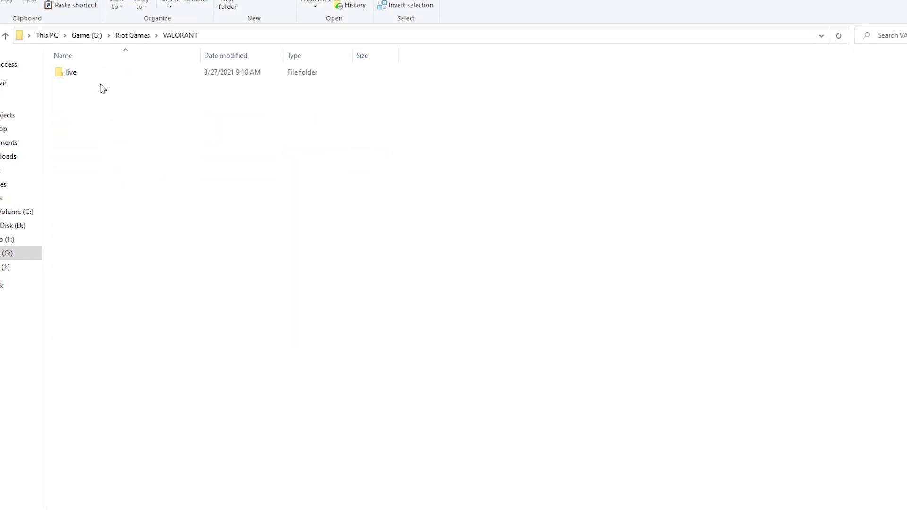
double_click(95, 74)
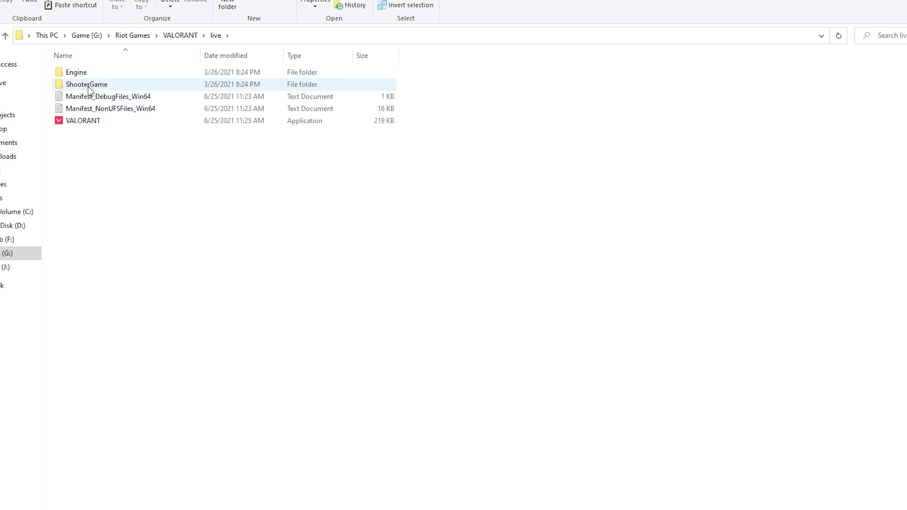
double_click(89, 85)
left_click(93, 87)
double_click(93, 87)
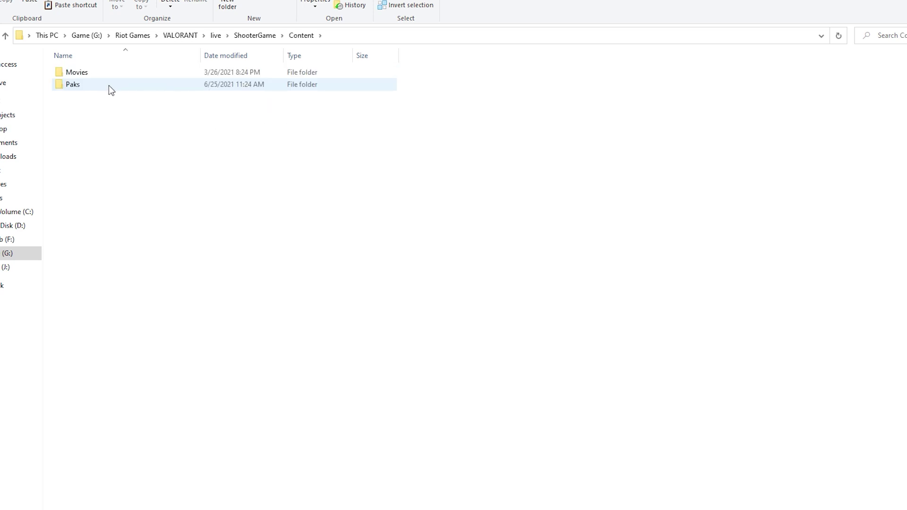
double_click(89, 74)
double_click(83, 74)
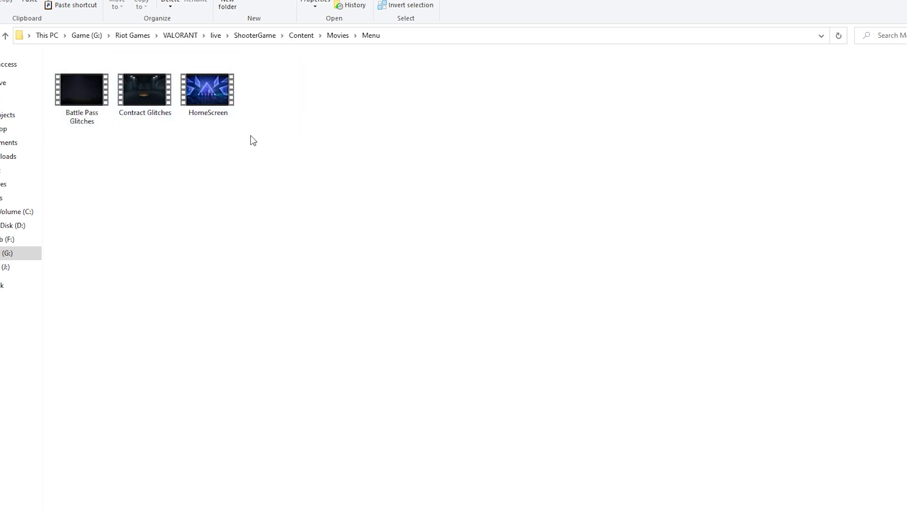
Delete the HomeScreen video, refresh the Menu folder, and select the VALORANT shortcut.
right_click(211, 98)
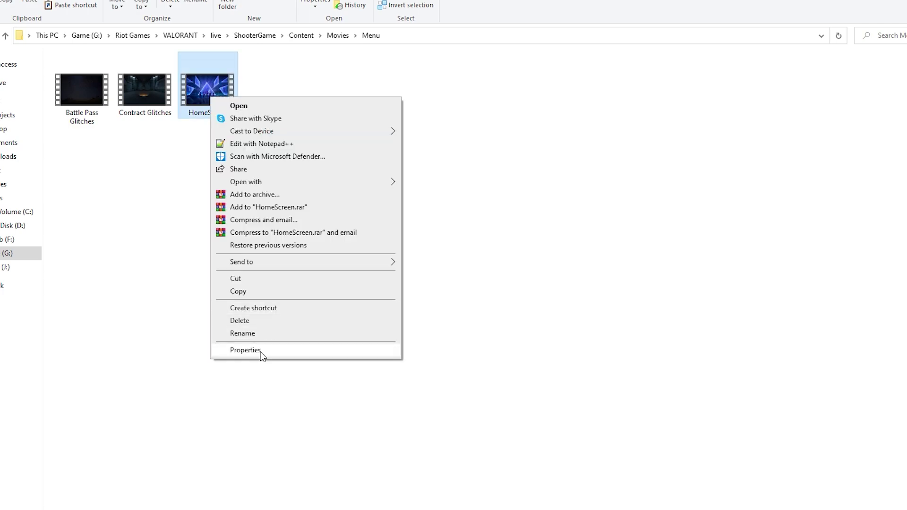
left_click(241, 320)
right_click(186, 178)
left_click(212, 221)
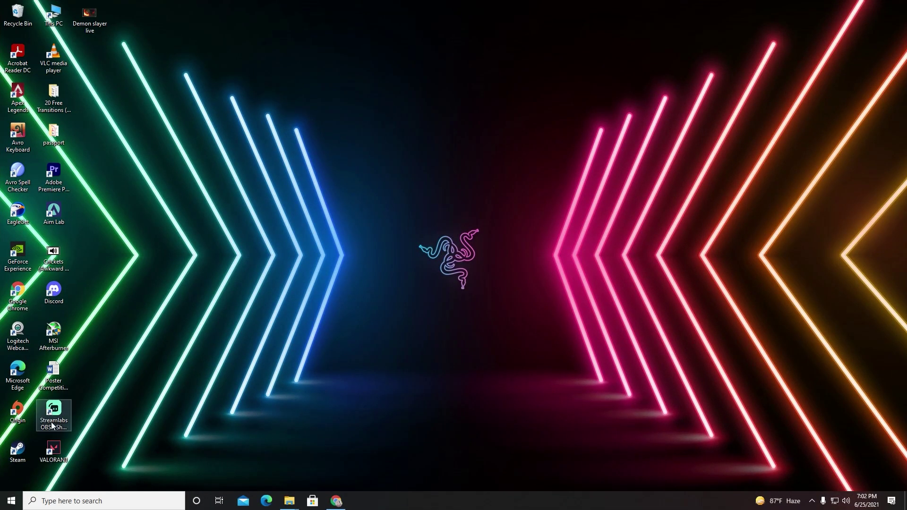
left_click(55, 457)
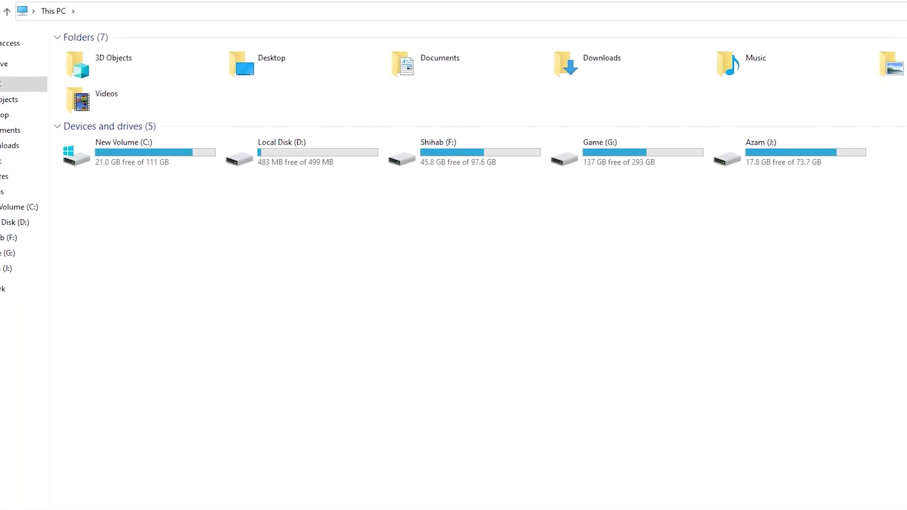
Go to G:\Riot Games\VALORANT\live\ShooterGame Movies\Menu and delete the HomeScreen video.
double_click(696, 158)
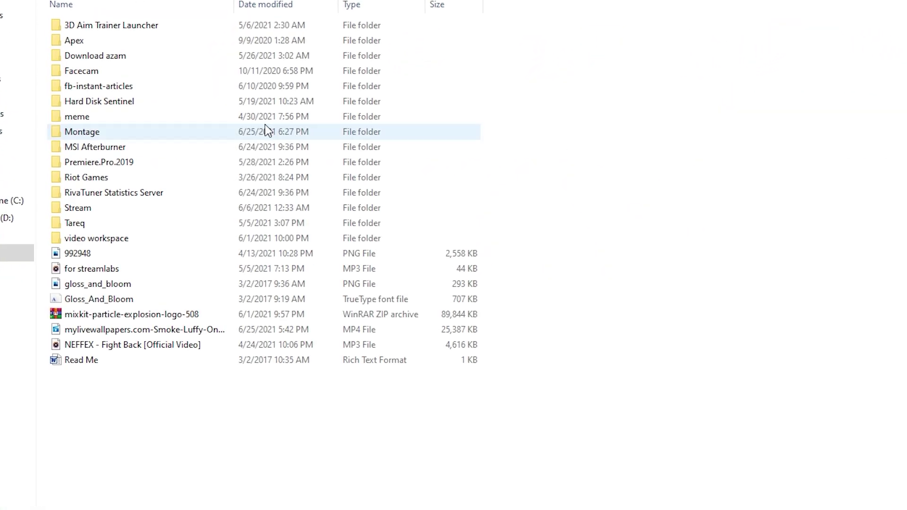
left_click(110, 199)
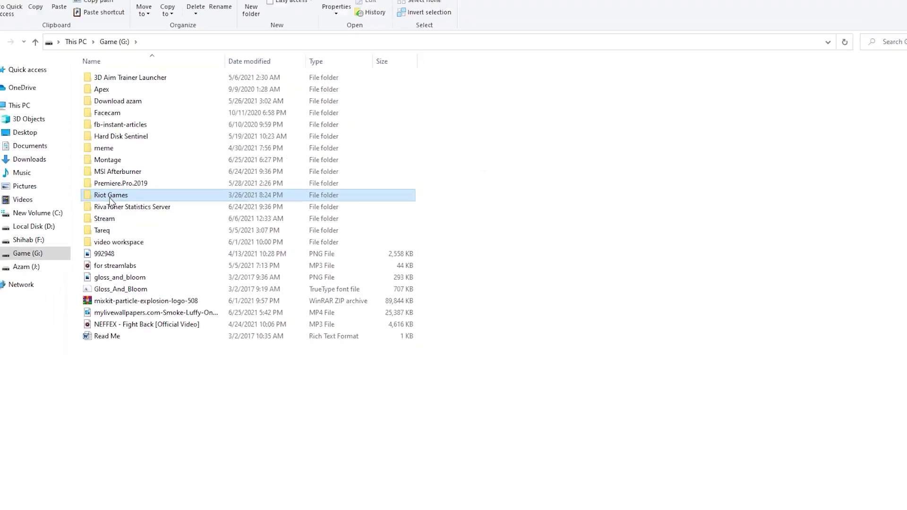
double_click(110, 199)
double_click(138, 95)
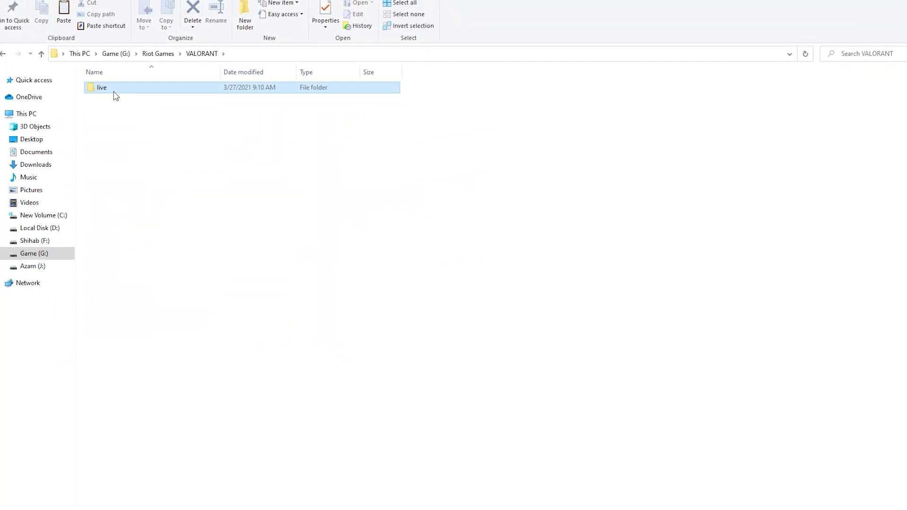
double_click(113, 92)
double_click(123, 100)
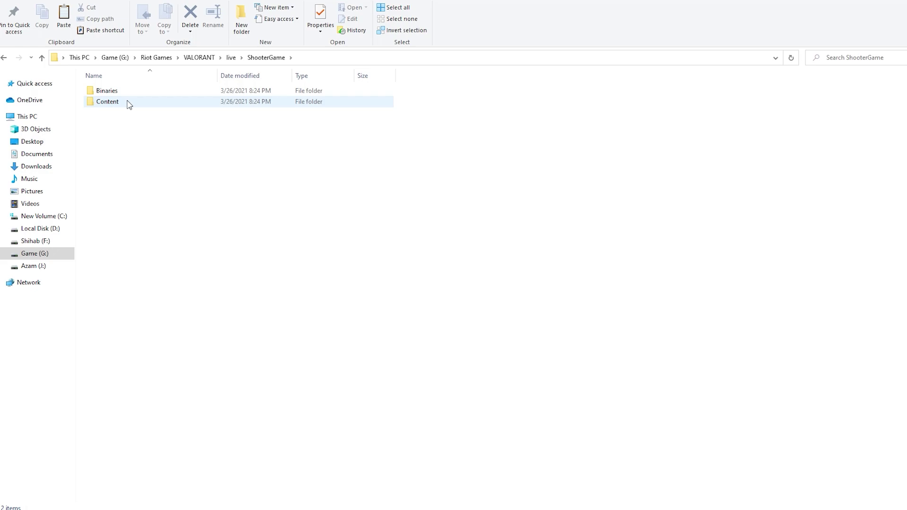
left_click(126, 98)
double_click(117, 94)
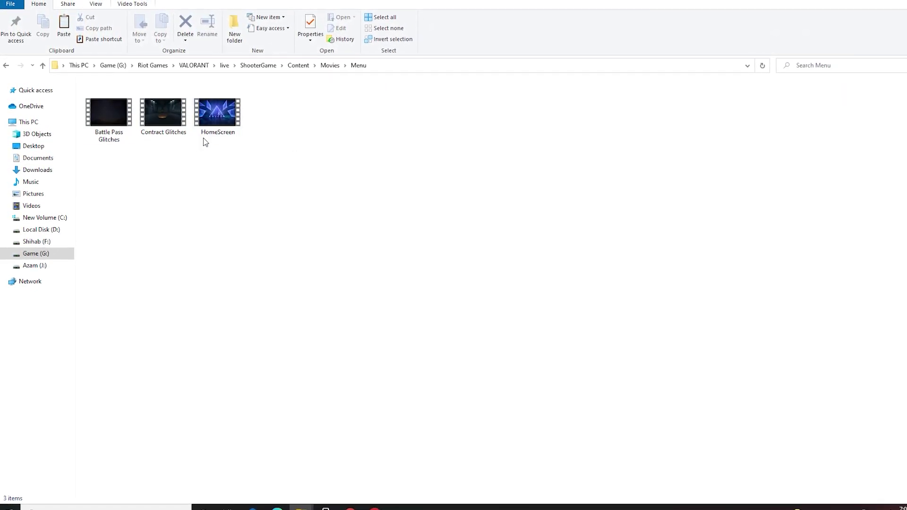
left_click(225, 125)
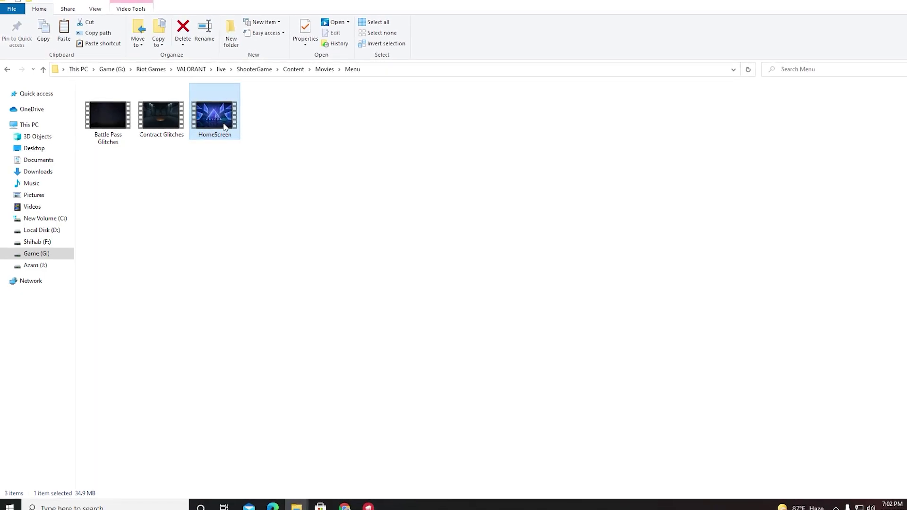
key("Delete")
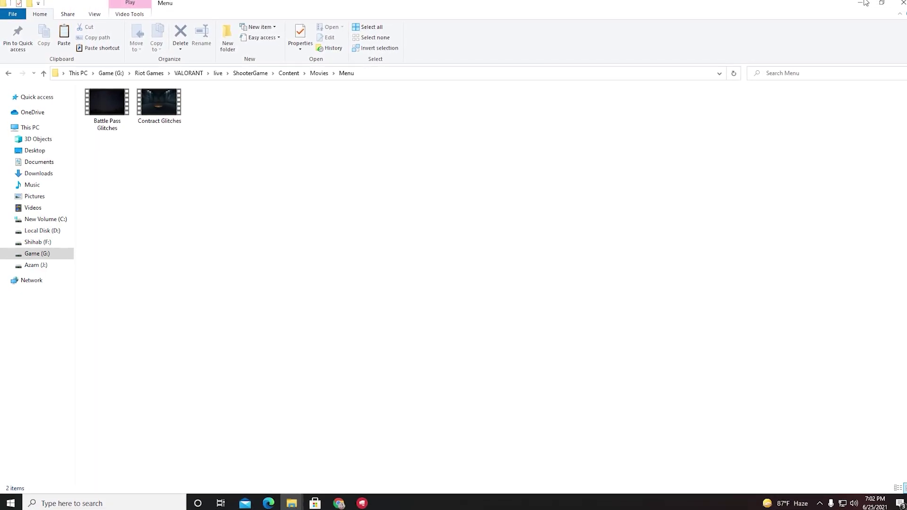
Copy the Demon slayer live video from the desktop.
left_click(864, 3)
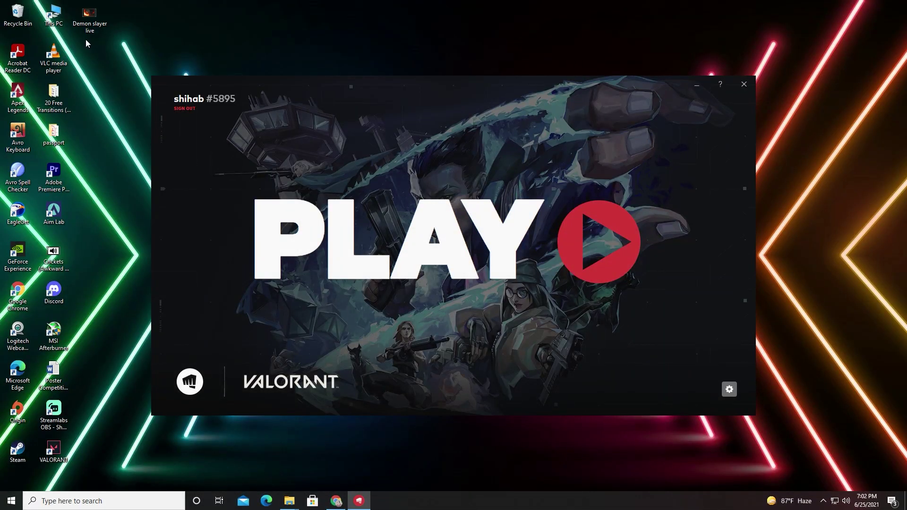
right_click(91, 22)
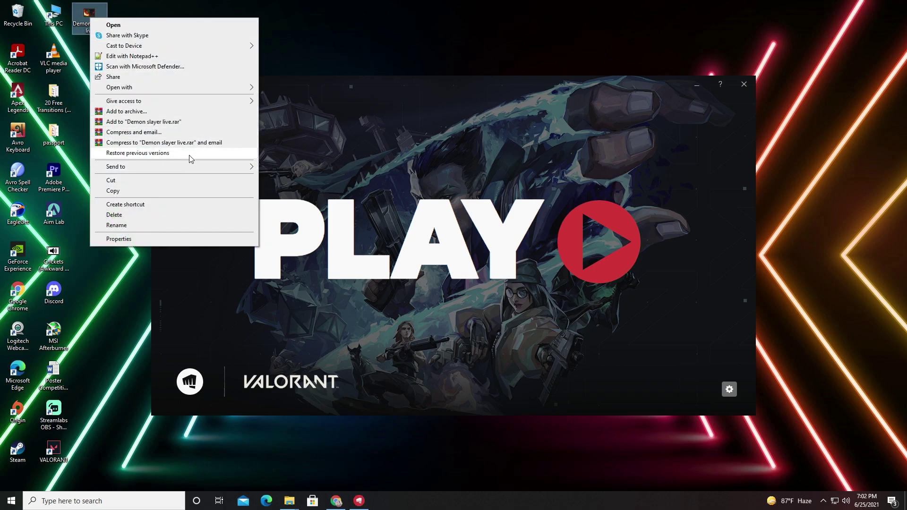
left_click(121, 192)
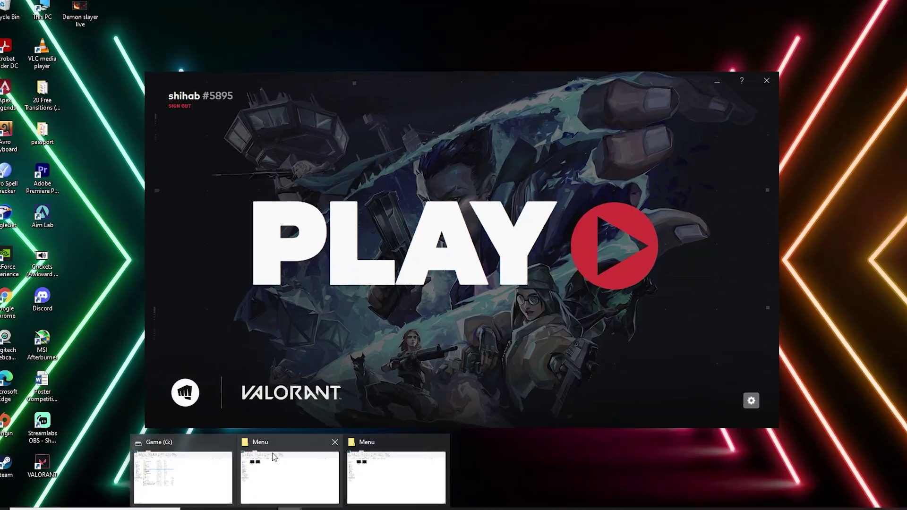
Paste the Demon slayer live video into VALORANT's Menu folder and start renaming it.
left_click(274, 457)
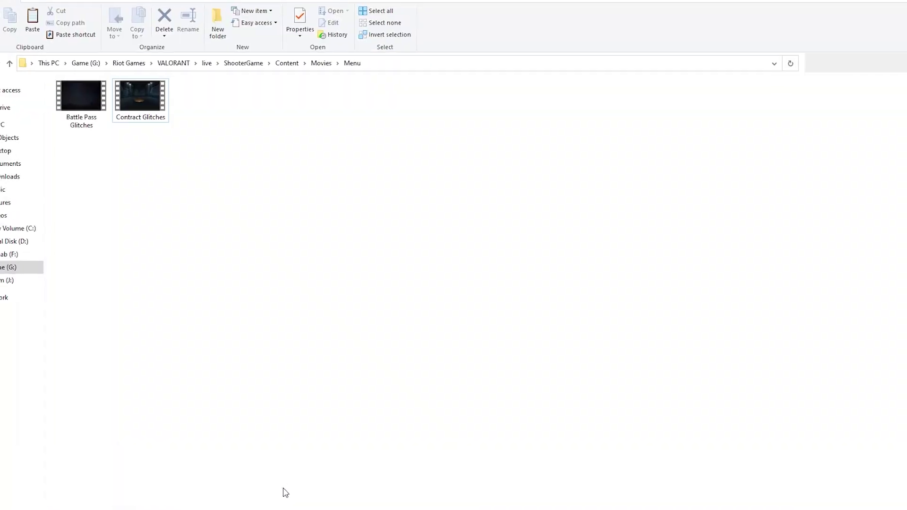
right_click(213, 99)
left_click(244, 177)
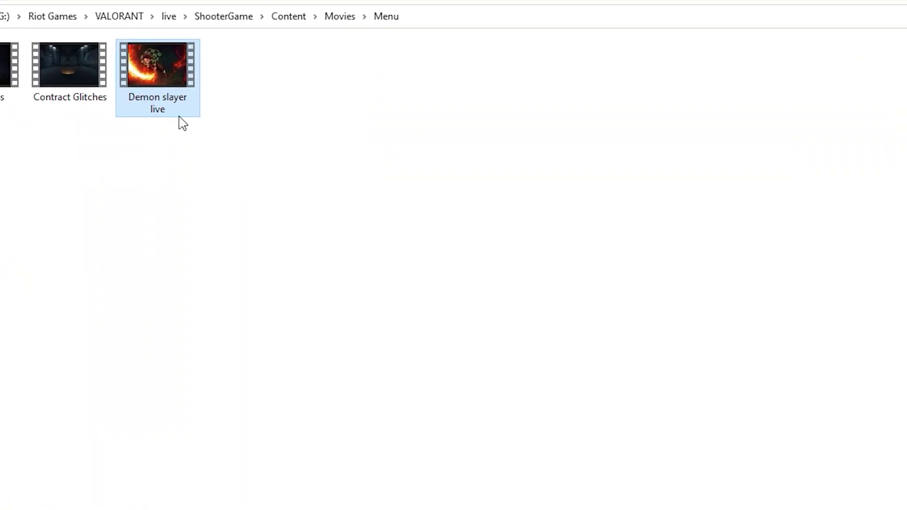
right_click(164, 90)
left_click(224, 440)
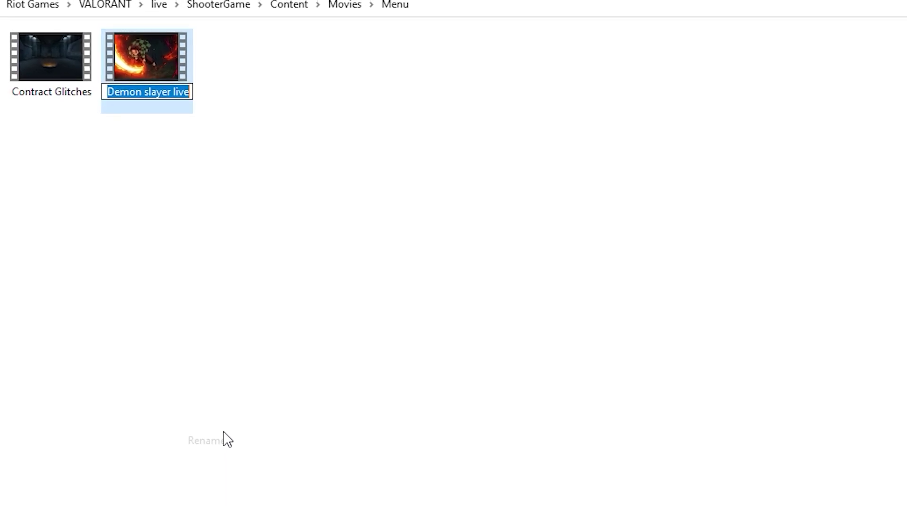